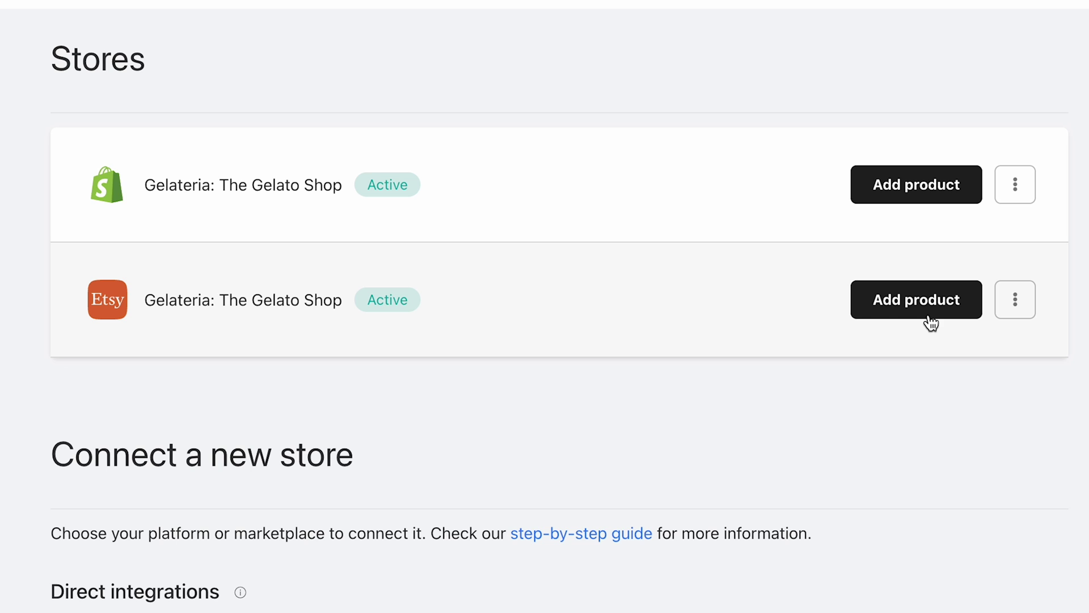
Start a new single Etsy product on the White 11oz Ceramic Mug with pink inside.
left_click(930, 321)
left_click(894, 455)
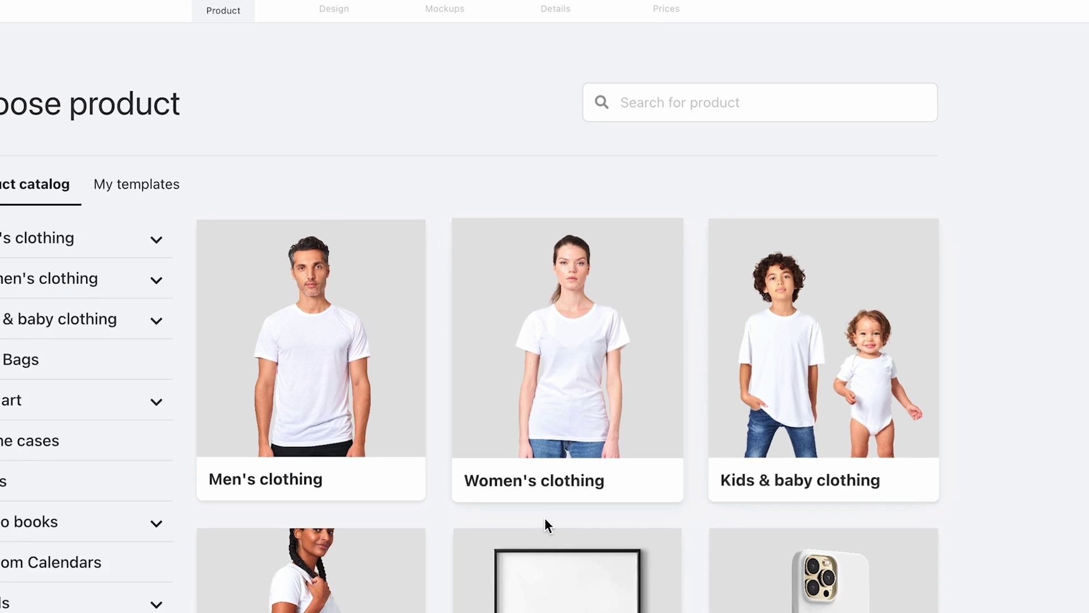
scroll(535, 375, "down", 2)
scroll(537, 373, "down", 3)
left_click(481, 383)
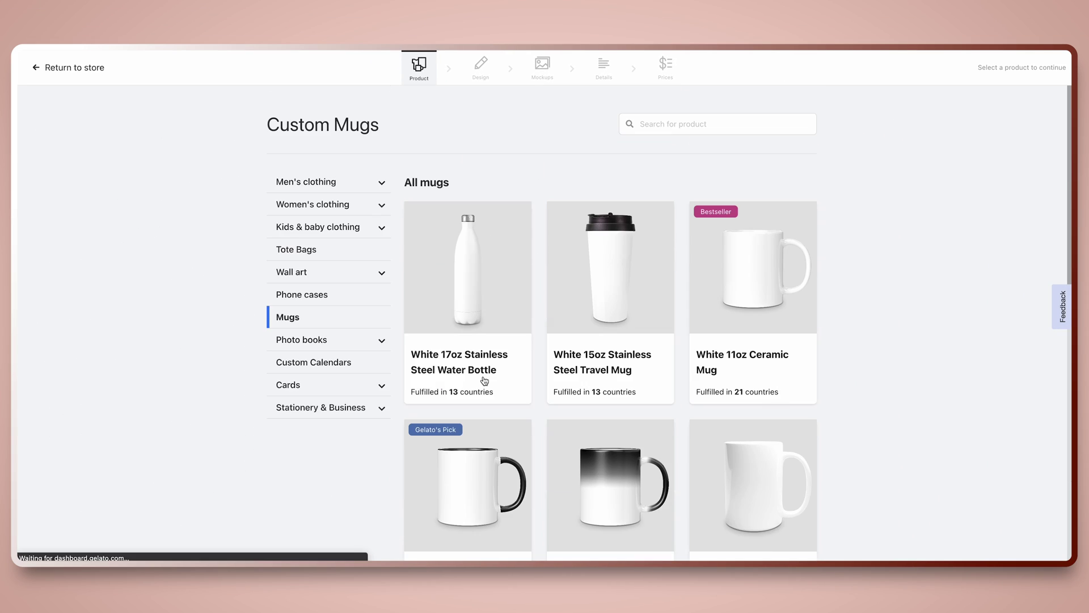
scroll(484, 380, "down", 1)
scroll(483, 381, "down", 2)
left_click(415, 372)
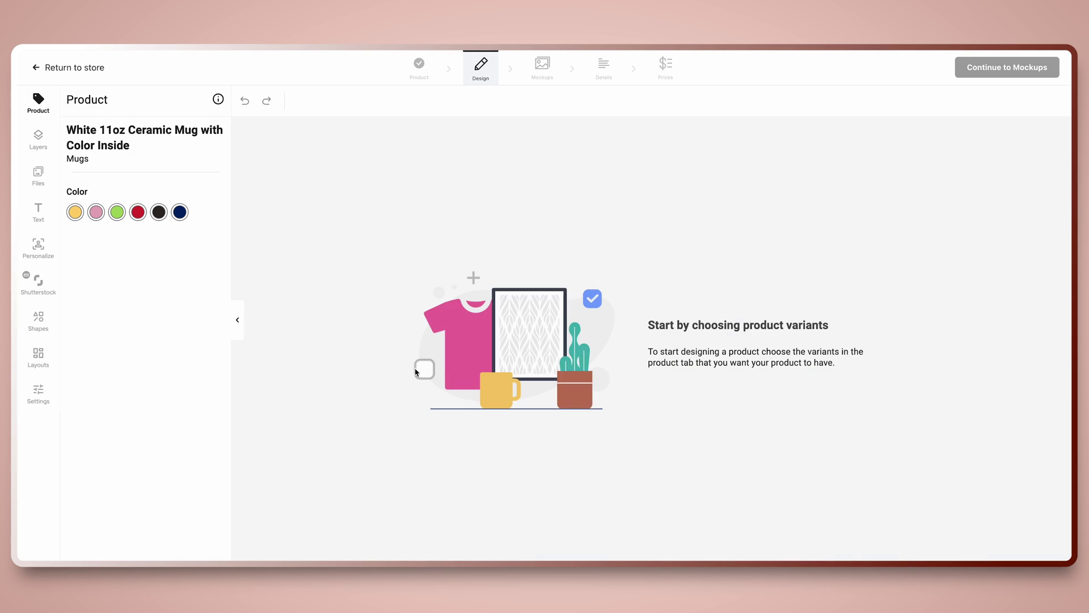
left_click(96, 212)
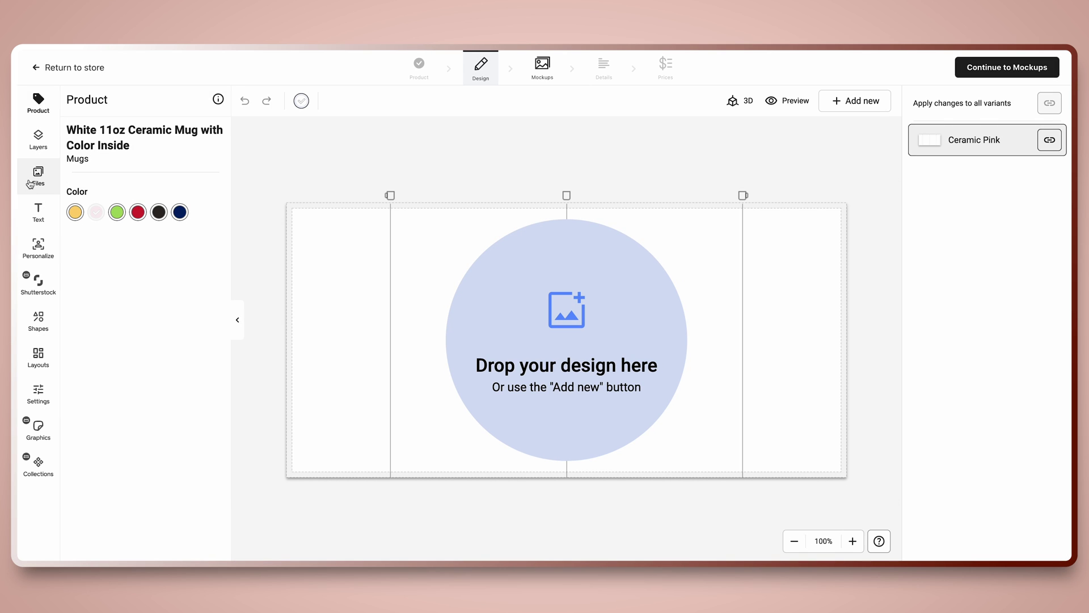
Place the uploaded couple illustration on the mug and move it higher.
left_click(30, 183)
left_click(91, 177)
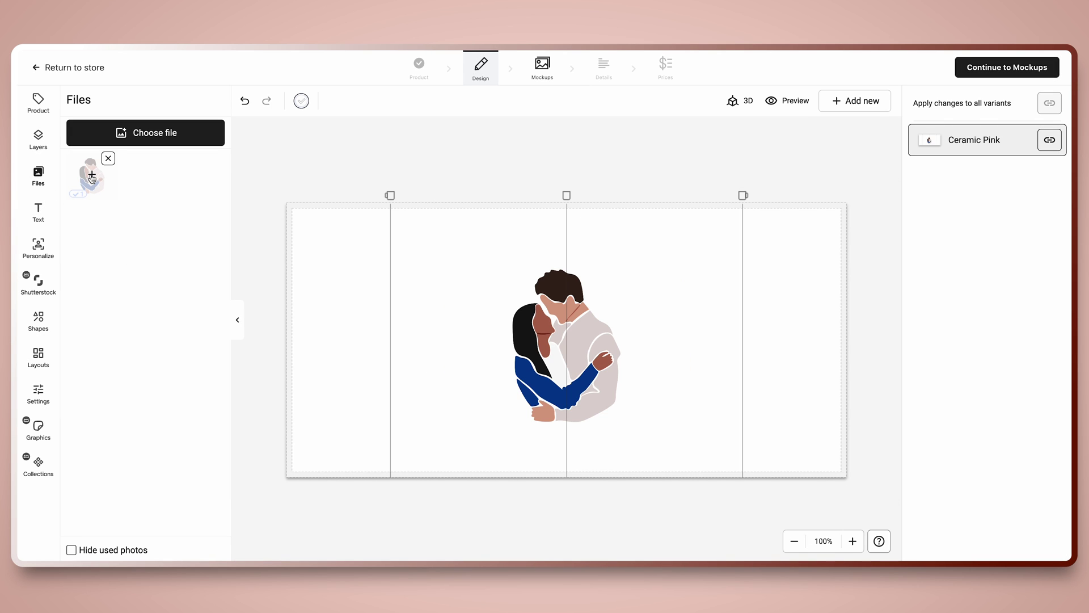
left_click_drag(551, 375, 552, 325)
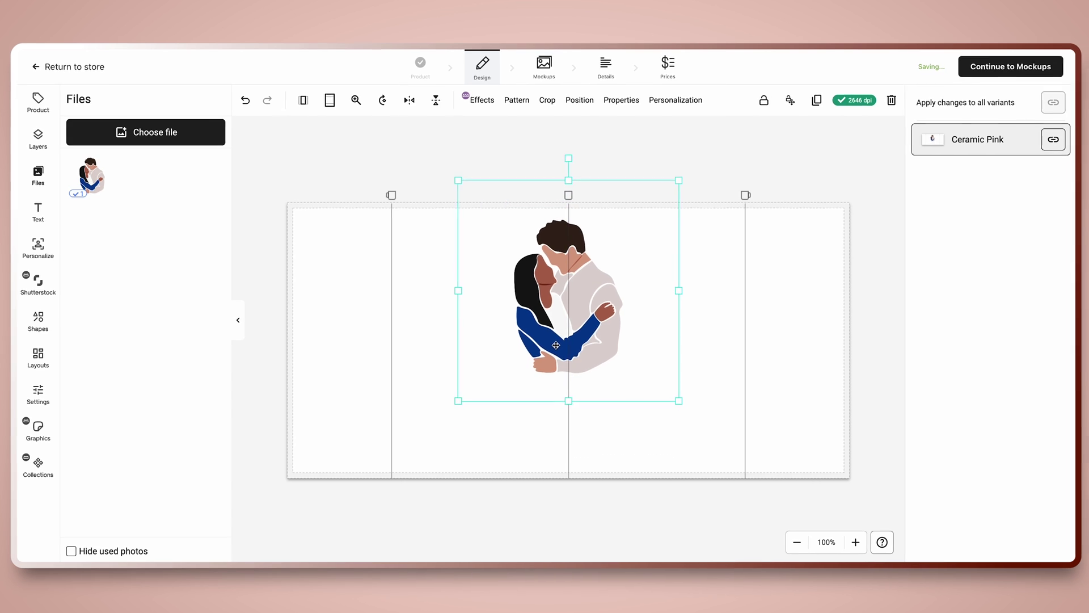
left_click(231, 359)
Add a size-18 sample text box at the bottom, just under the illustration.
left_click(28, 197)
left_click(146, 117)
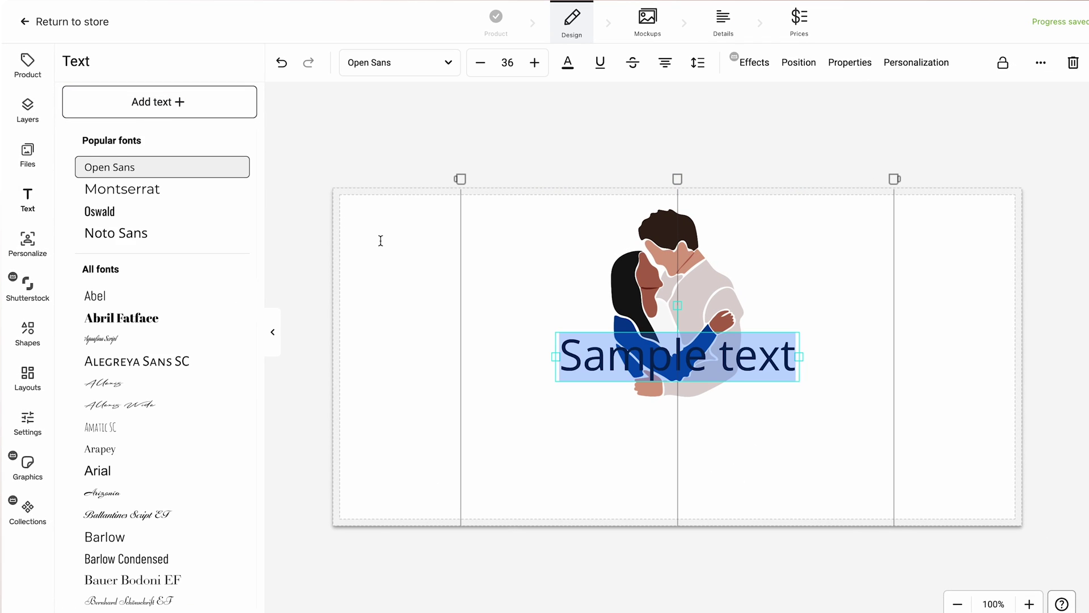
left_click(793, 69)
left_click(905, 159)
left_click(508, 62)
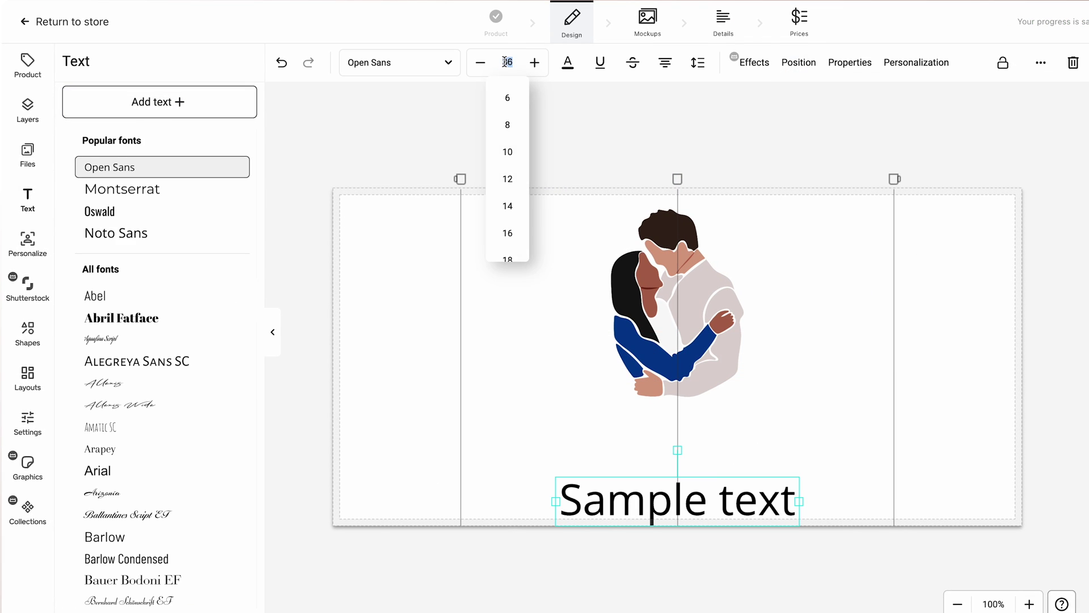
type("18")
key("Return")
left_click_drag(667, 498, 587, 451)
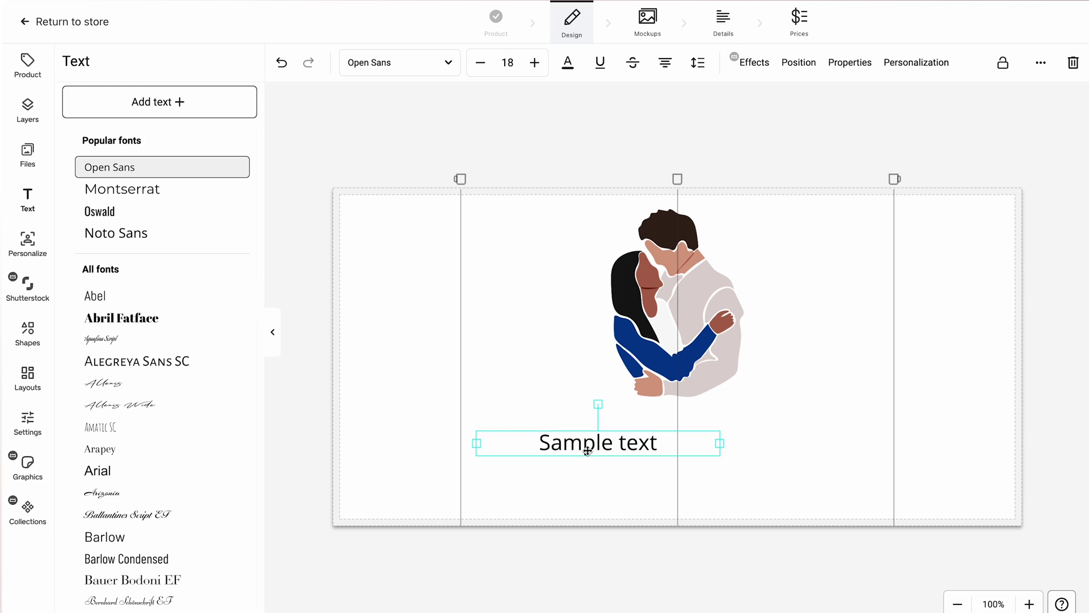
Add a second size-18 sample text box at the bottom, beside the first one.
left_click(159, 101)
left_click(508, 62)
type("18")
key("Return")
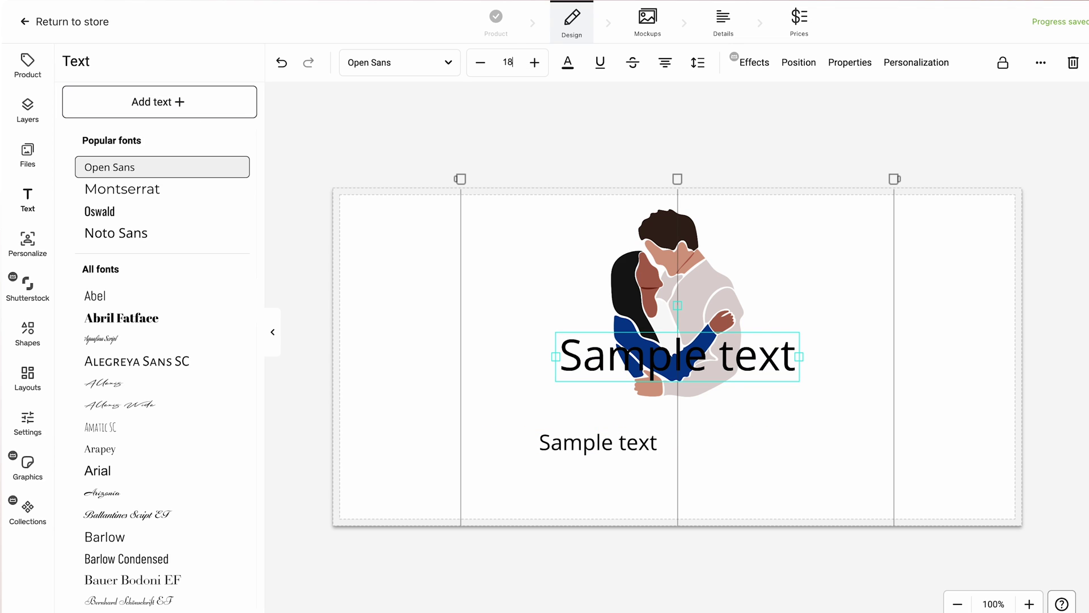
left_click(806, 62)
left_click(904, 159)
left_click_drag(732, 503, 796, 437)
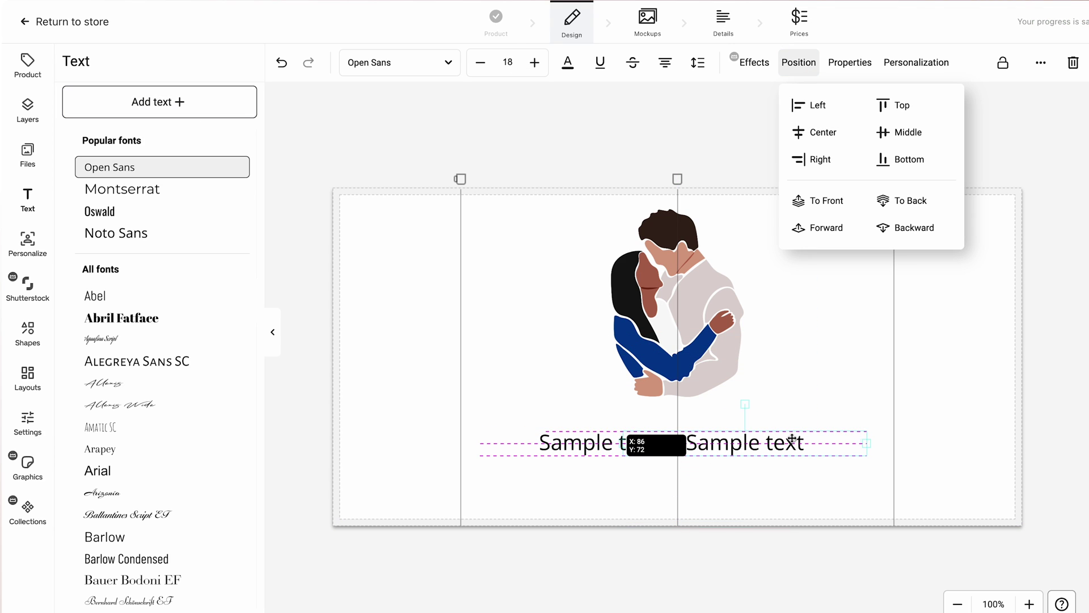
left_click(781, 488)
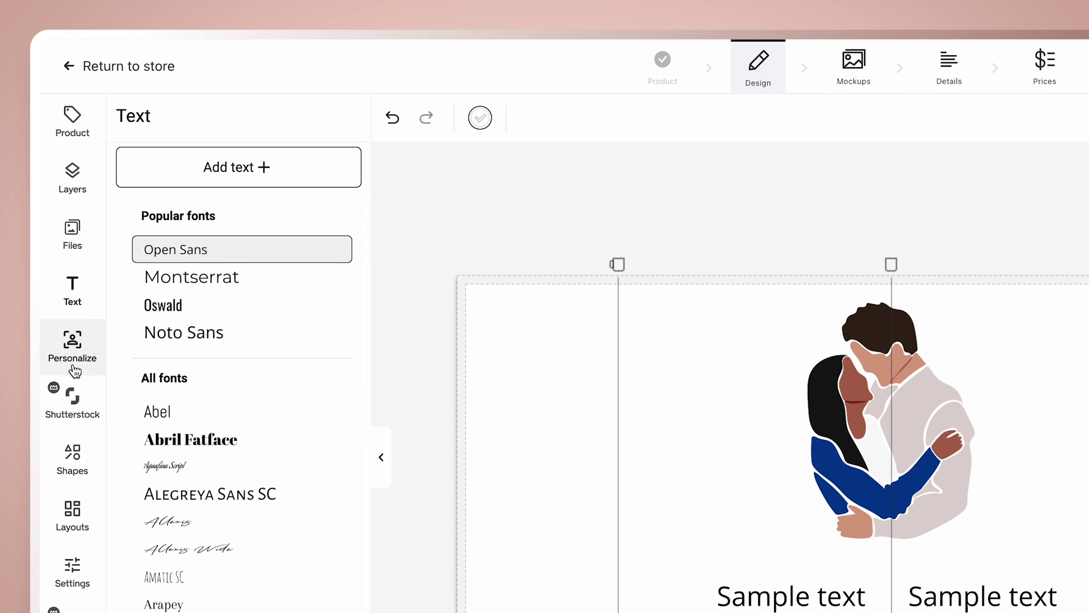
left_click(27, 254)
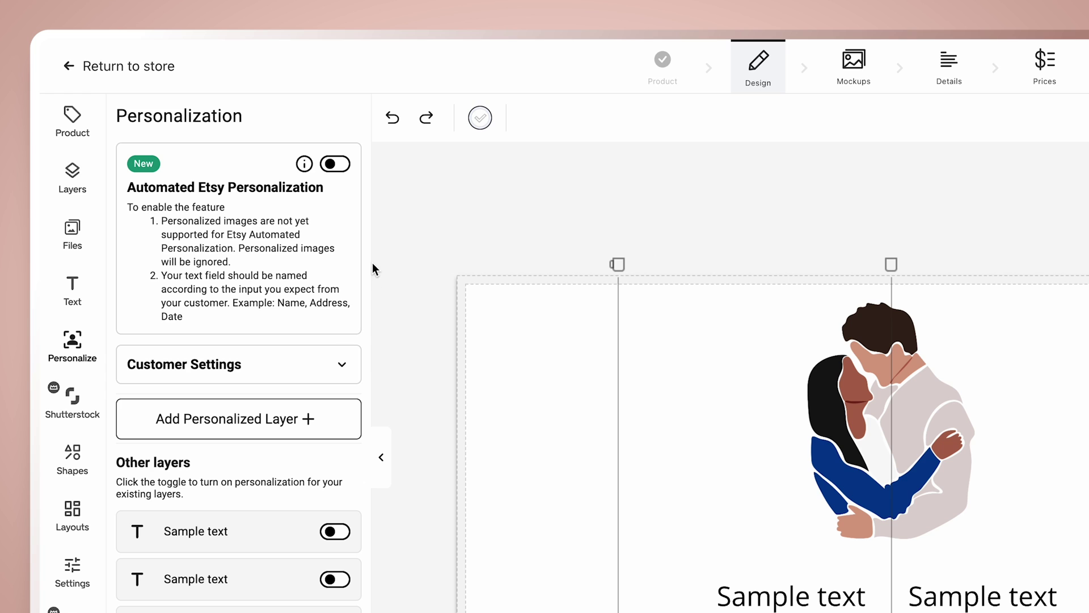
Enable Automated Etsy Personalization and make both Sample text layers personalizable.
left_click(339, 168)
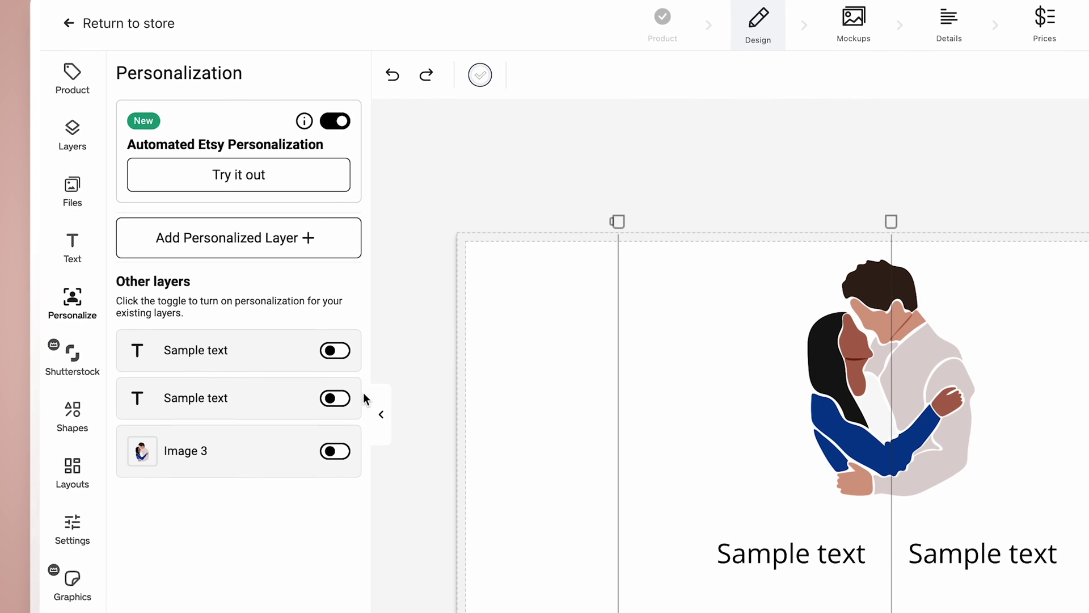
left_click(336, 398)
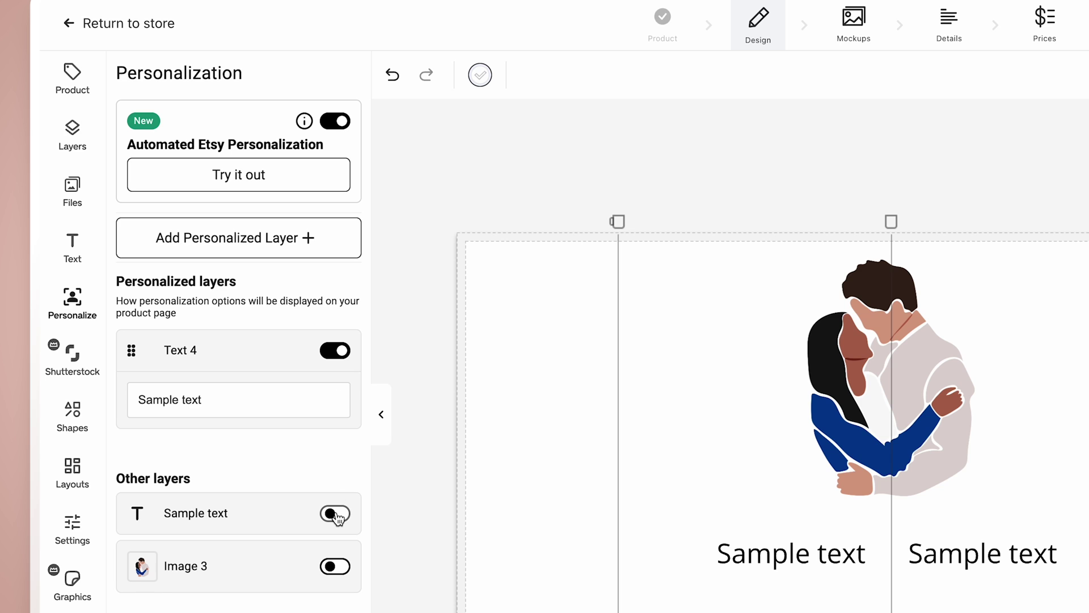
left_click(336, 516)
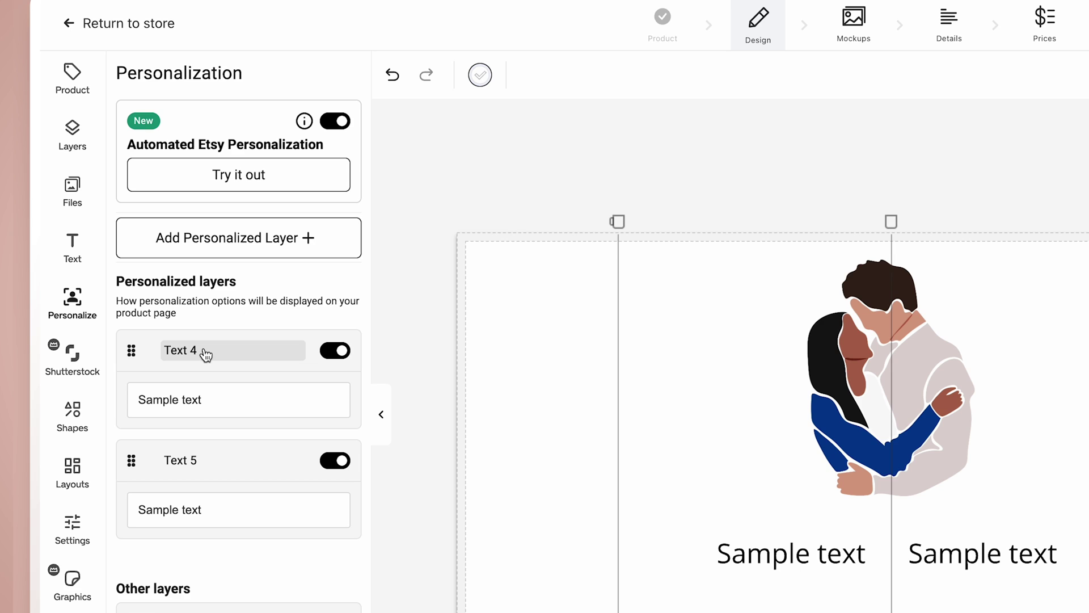
Rename Text 4 and Text 5 to Name 1 and Name 2, showing Maria and Billy.
double_click(204, 353)
type("Name 1")
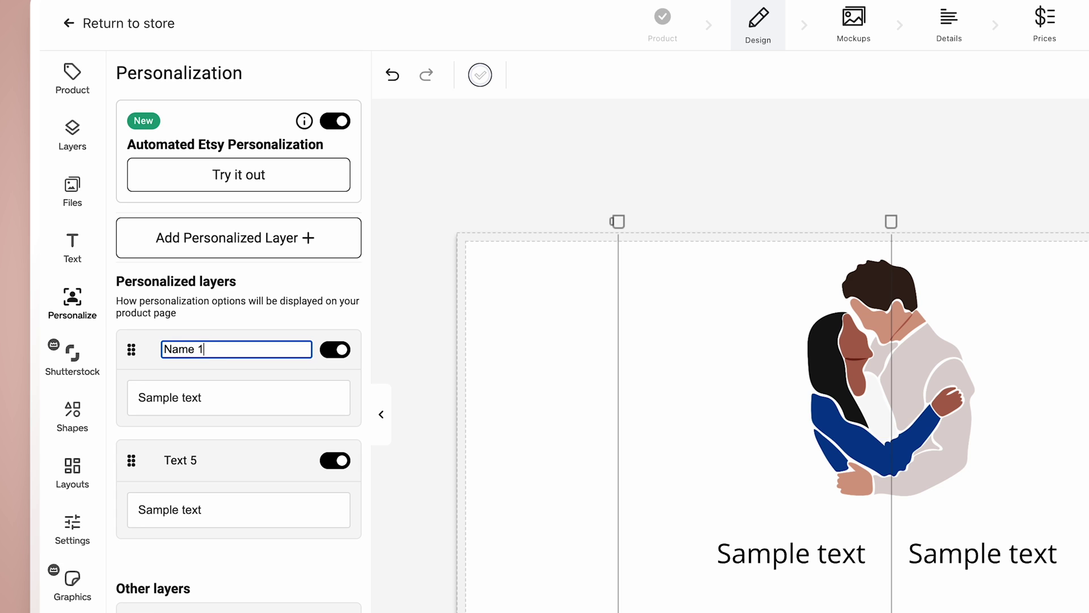
double_click(213, 399)
type("Maria")
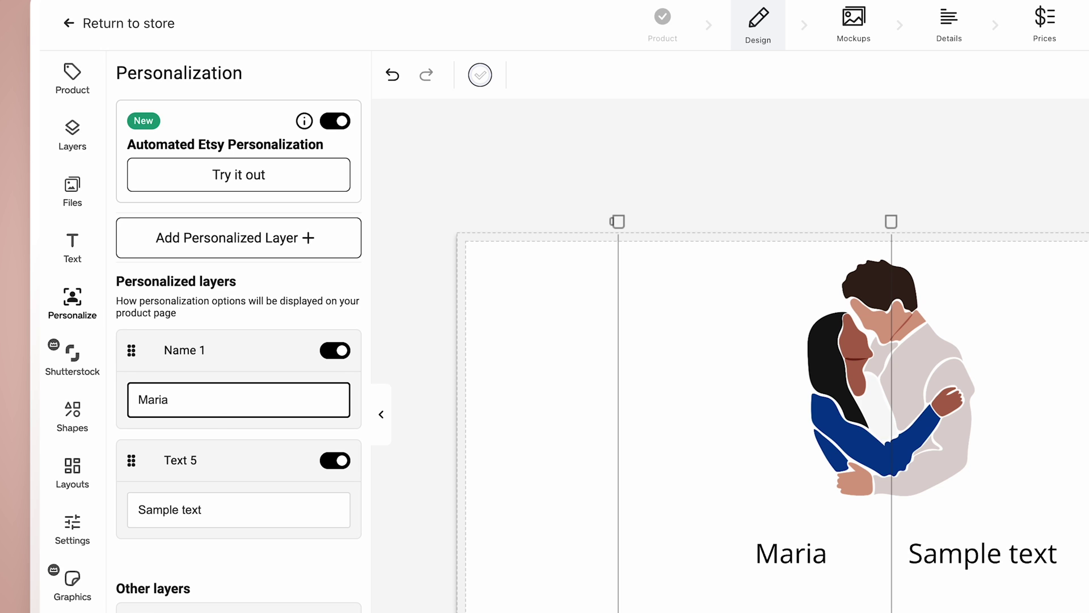
double_click(213, 461)
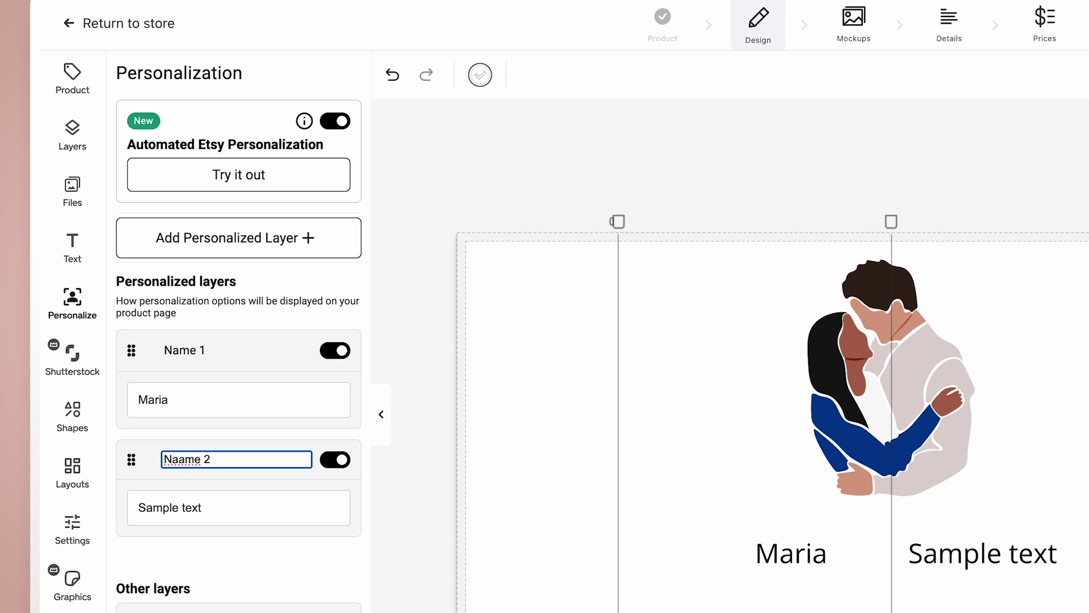
double_click(184, 508)
type("Billy")
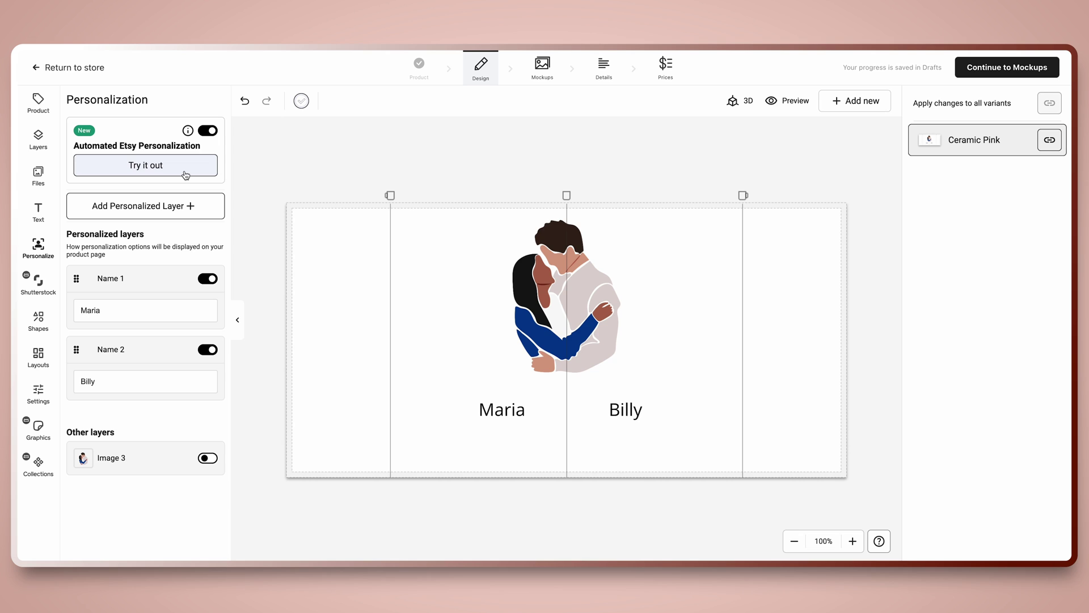
left_click(185, 175)
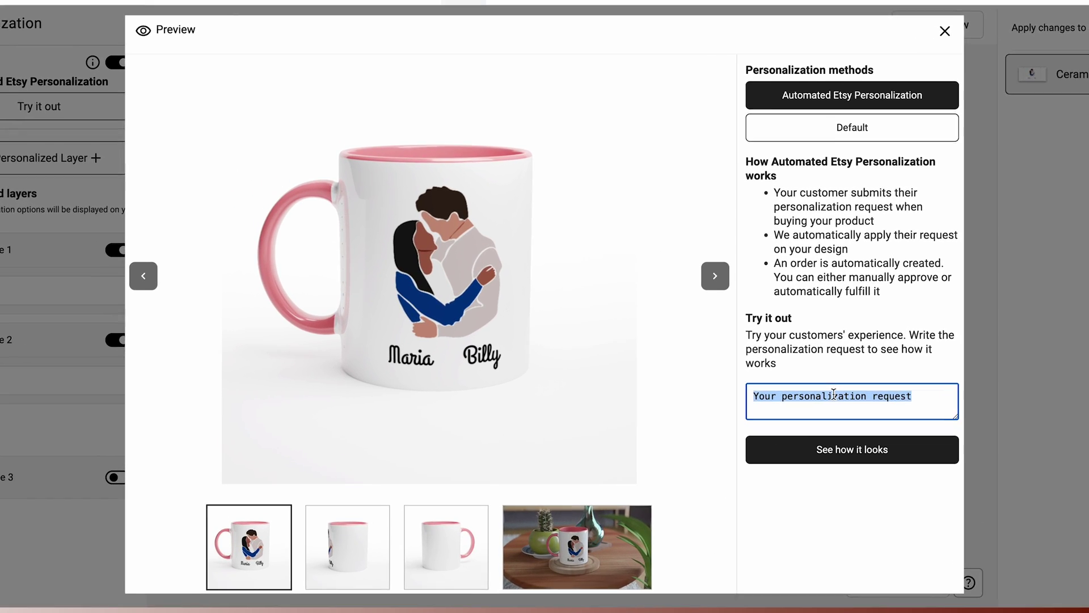
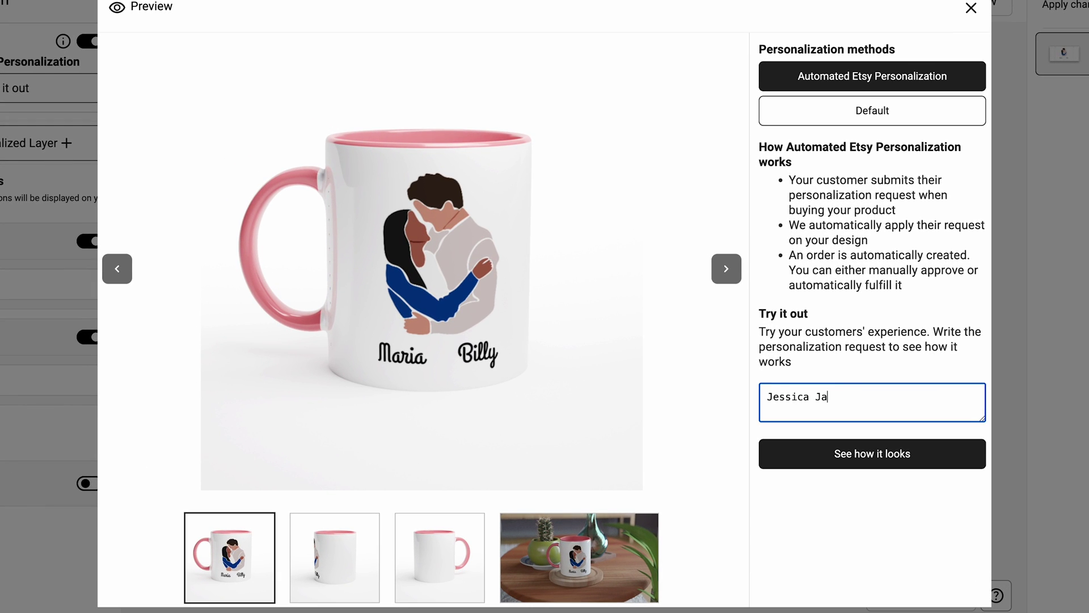
left_click(867, 467)
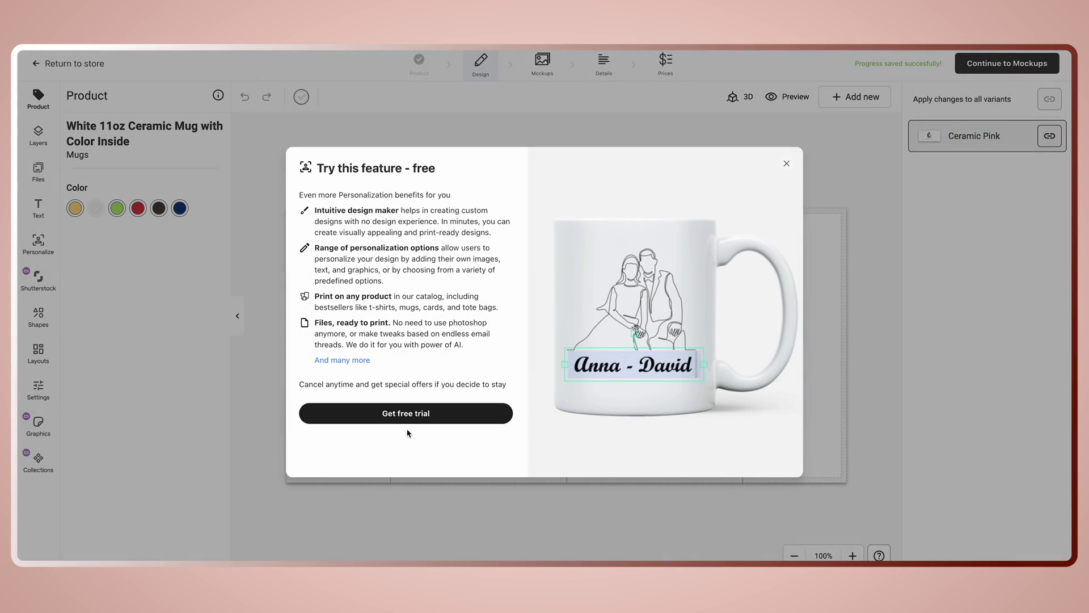
Start the free $0.00/month Personalization plan and continue to the mockup selection.
left_click(392, 435)
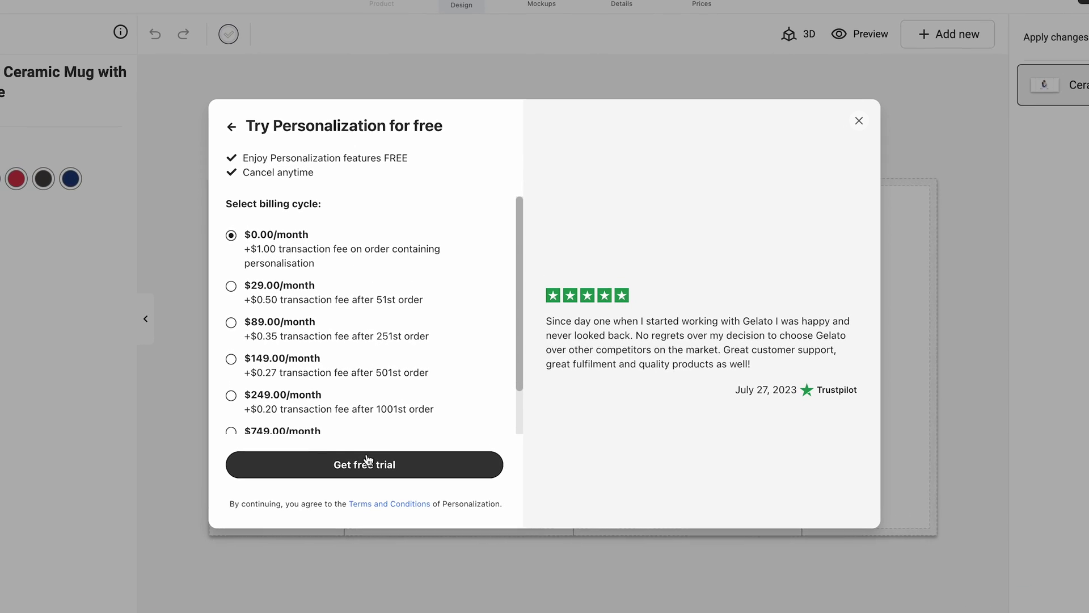
left_click_drag(517, 393, 519, 409)
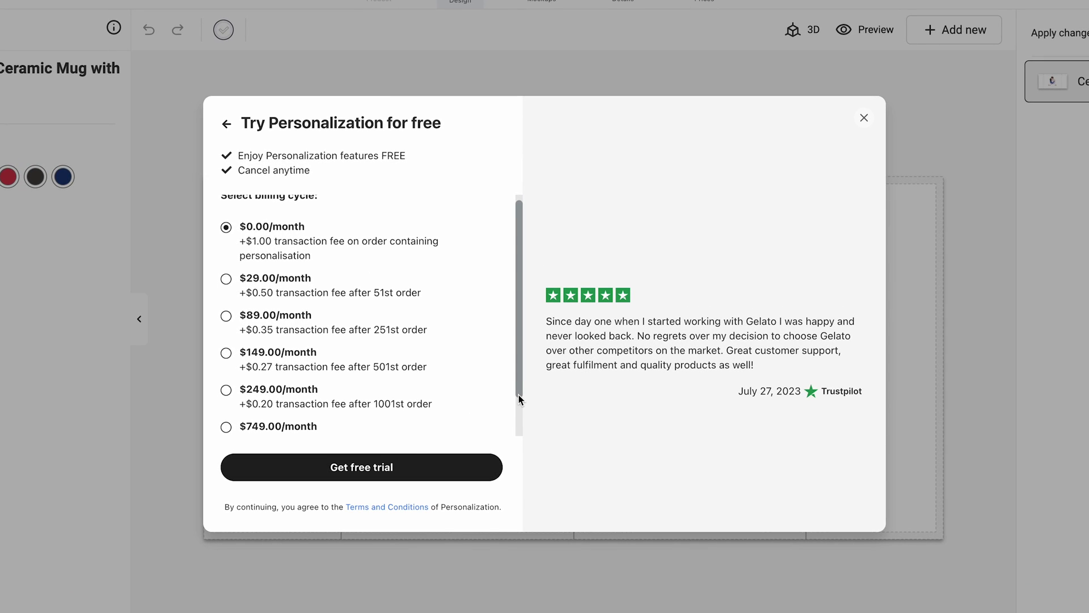
left_click(362, 466)
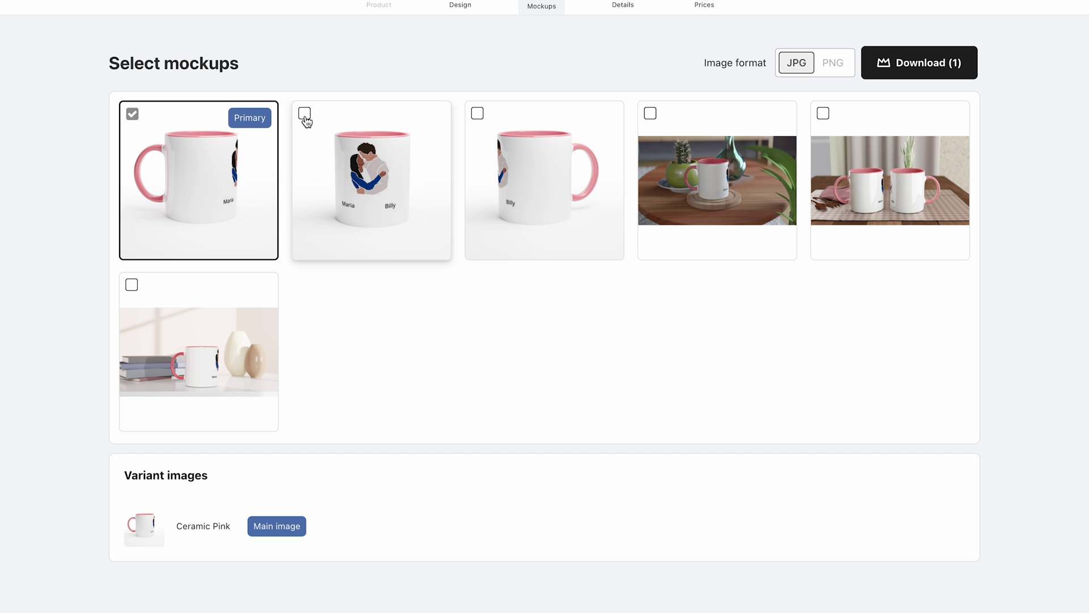
left_click(304, 114)
left_click(406, 117)
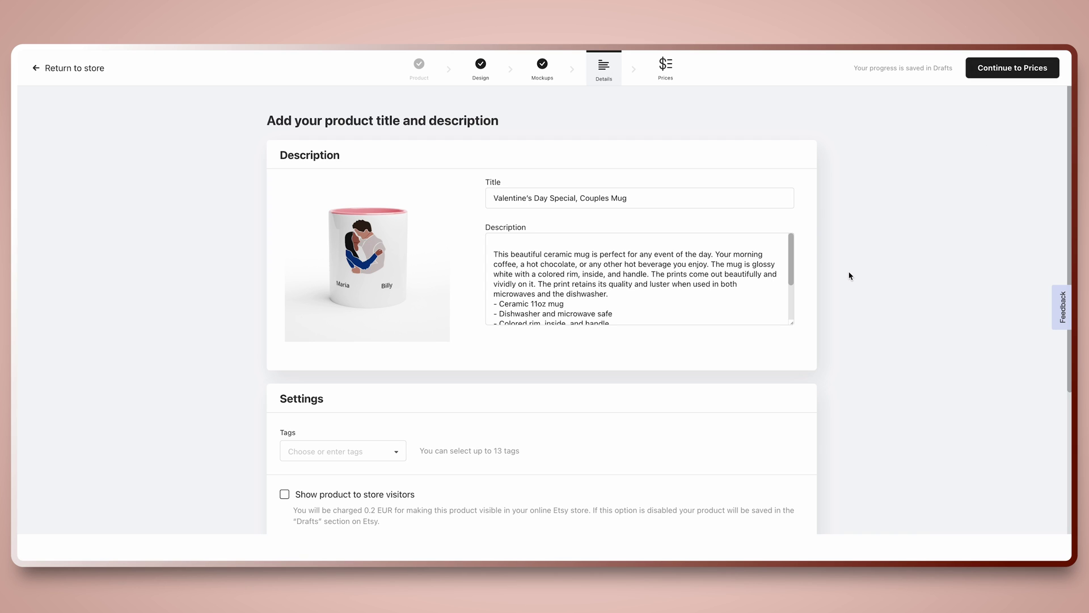
scroll(843, 277, "down", 5)
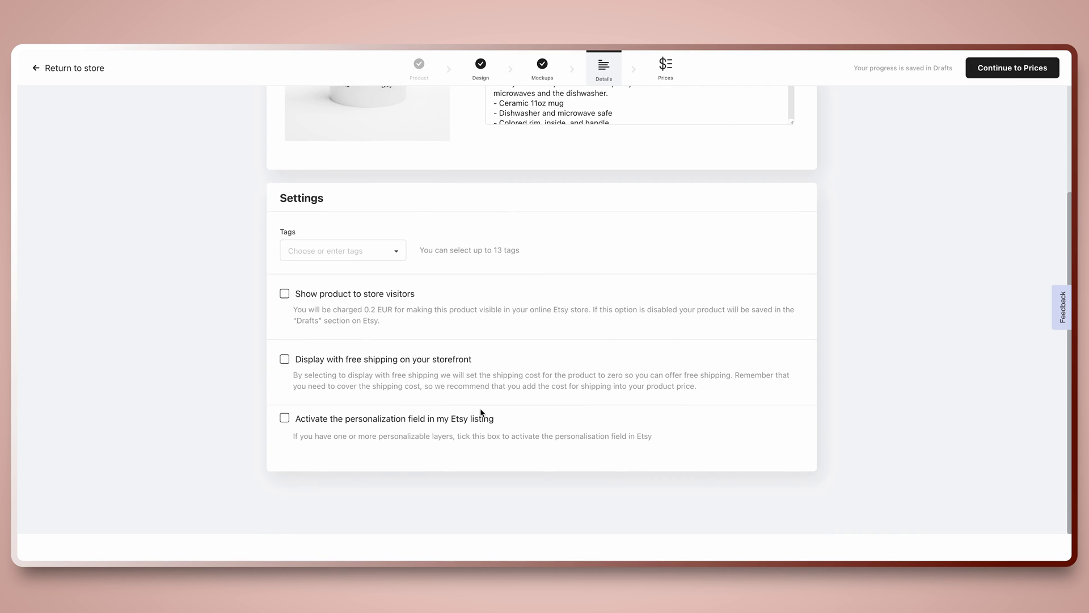
Activate the Etsy personalization field, write buyer instructions for both names, and publish.
left_click(285, 418)
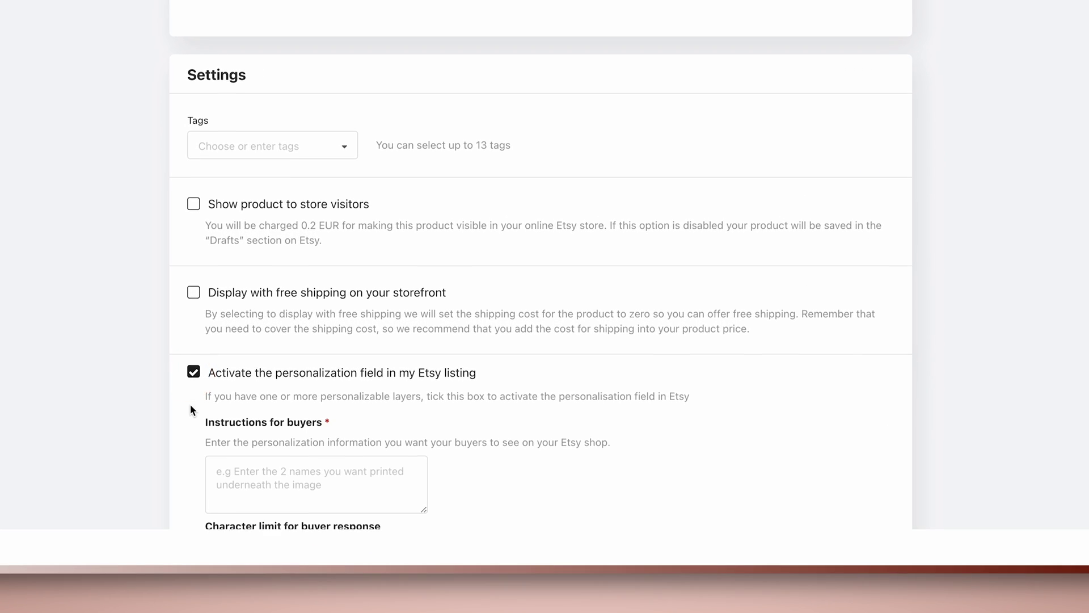
scroll(190, 410, "down", 3)
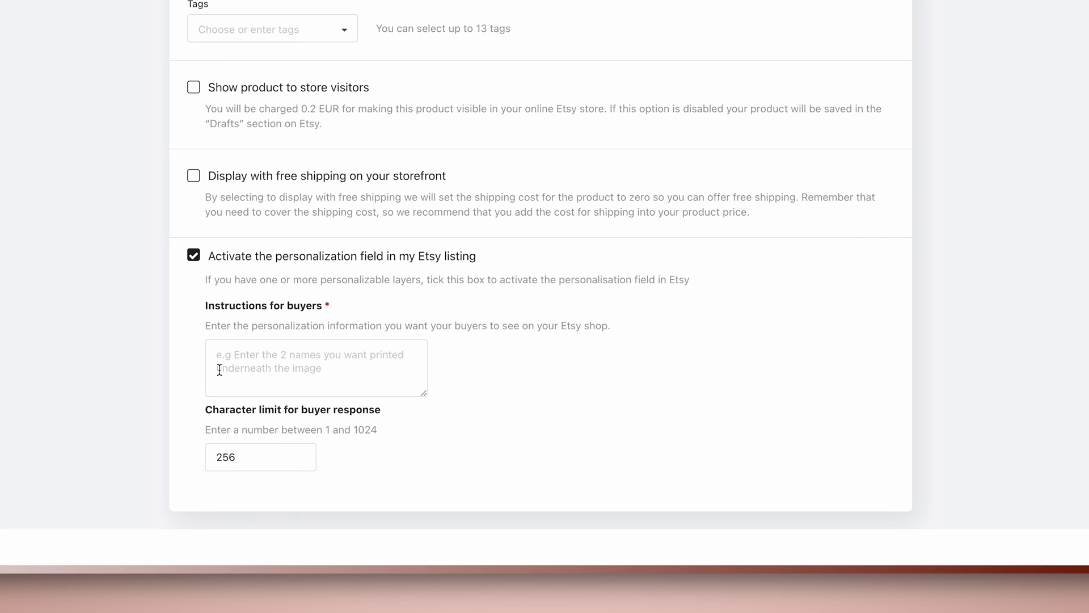
left_click(219, 369)
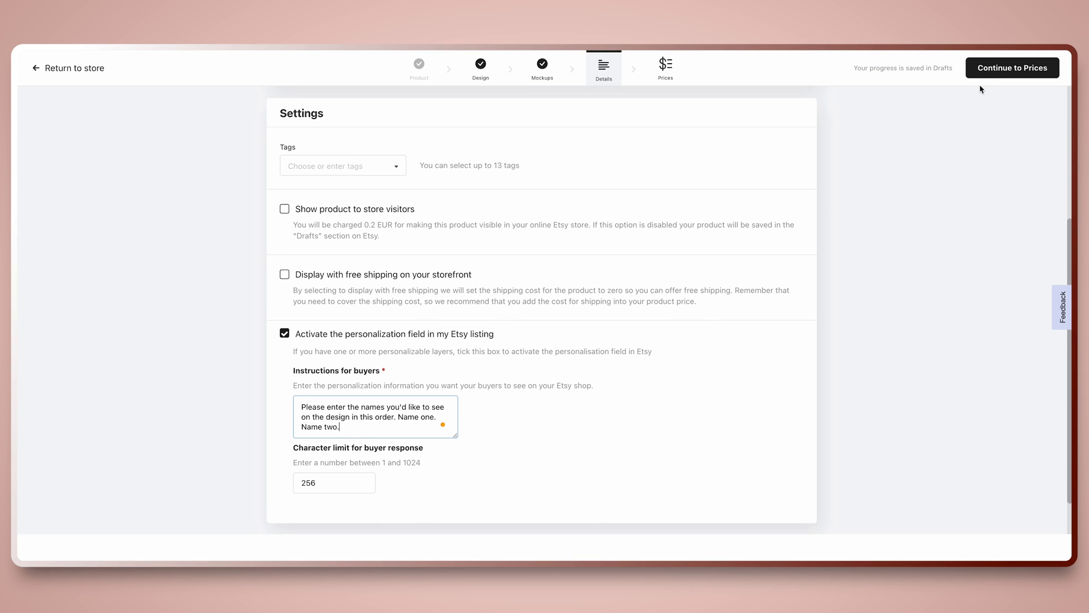
left_click(988, 81)
left_click(1040, 68)
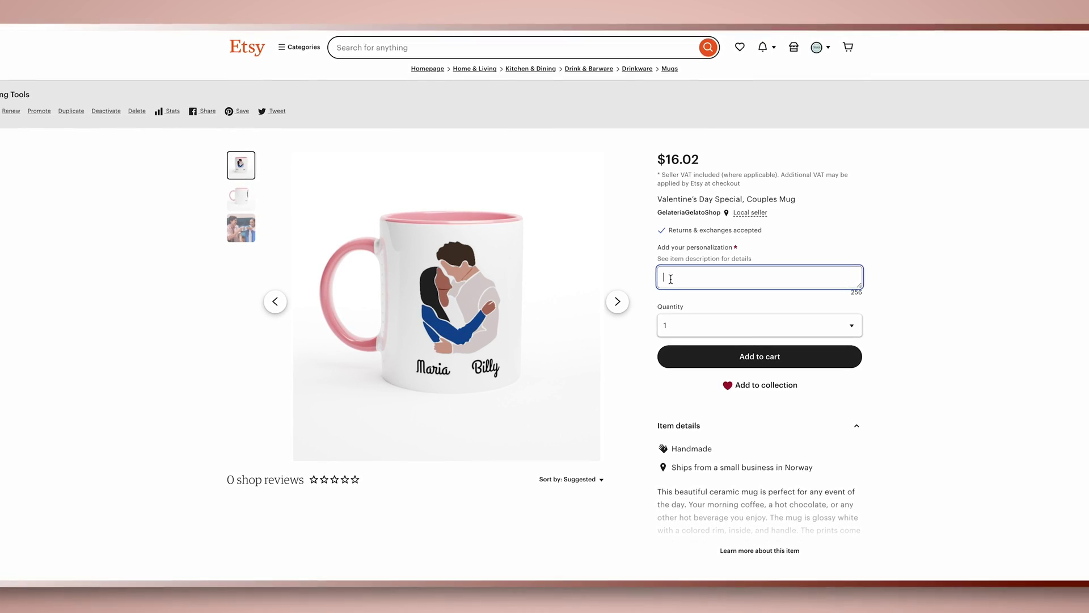
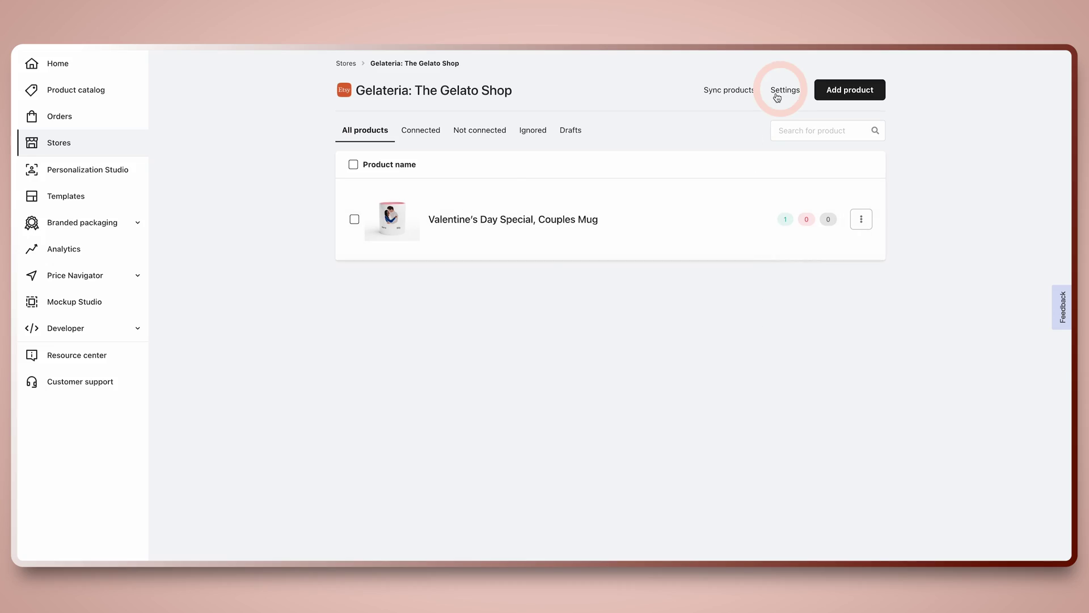
Open the Etsy store's settings page.
left_click(776, 94)
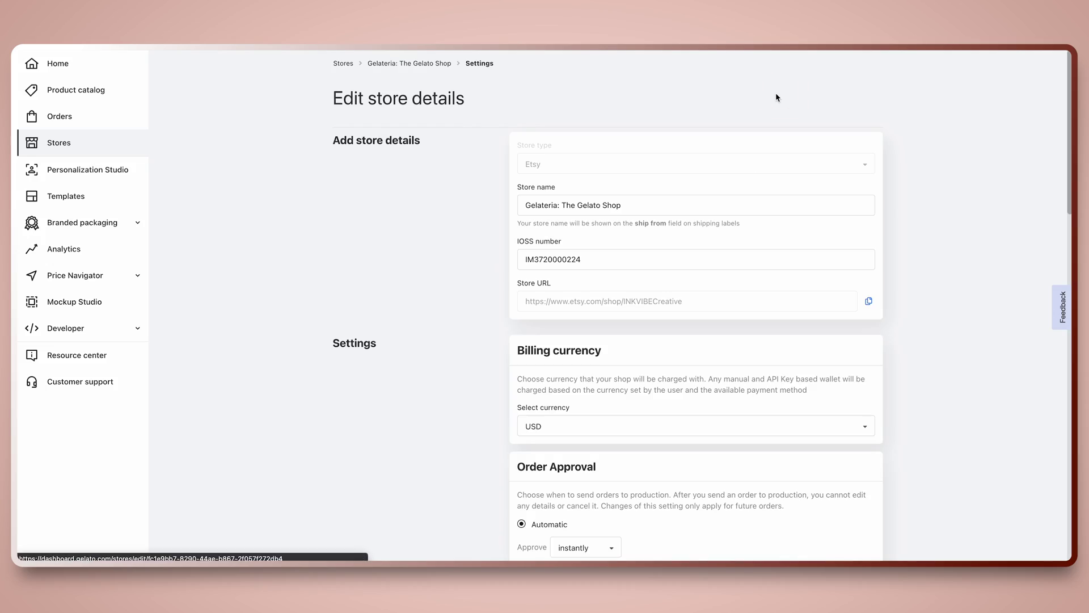
scroll(883, 272, "down", 1)
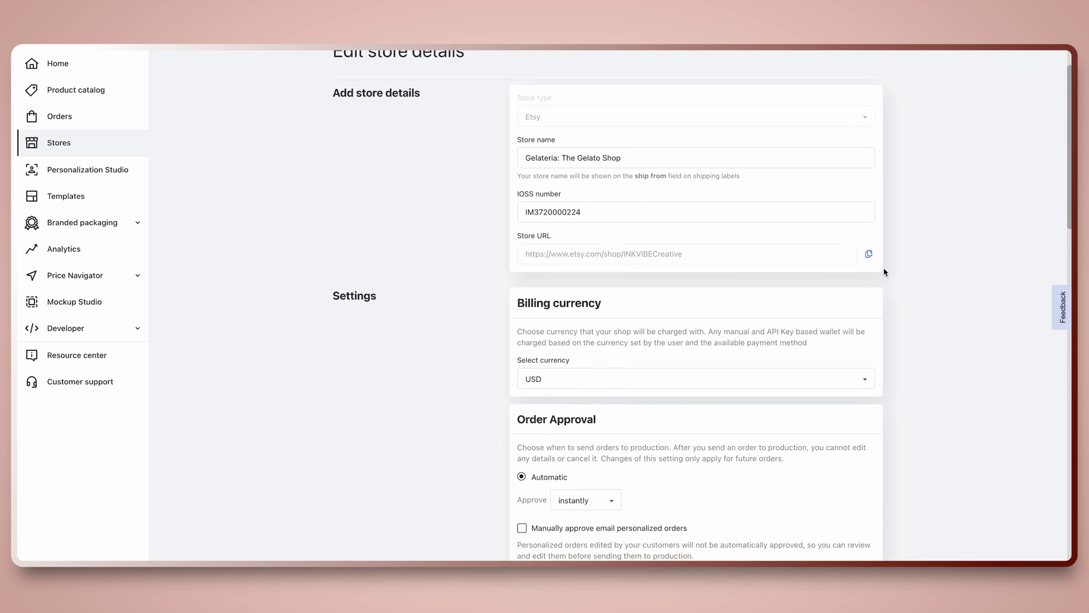
scroll(884, 272, "down", 1)
scroll(883, 271, "down", 1)
scroll(884, 272, "down", 1)
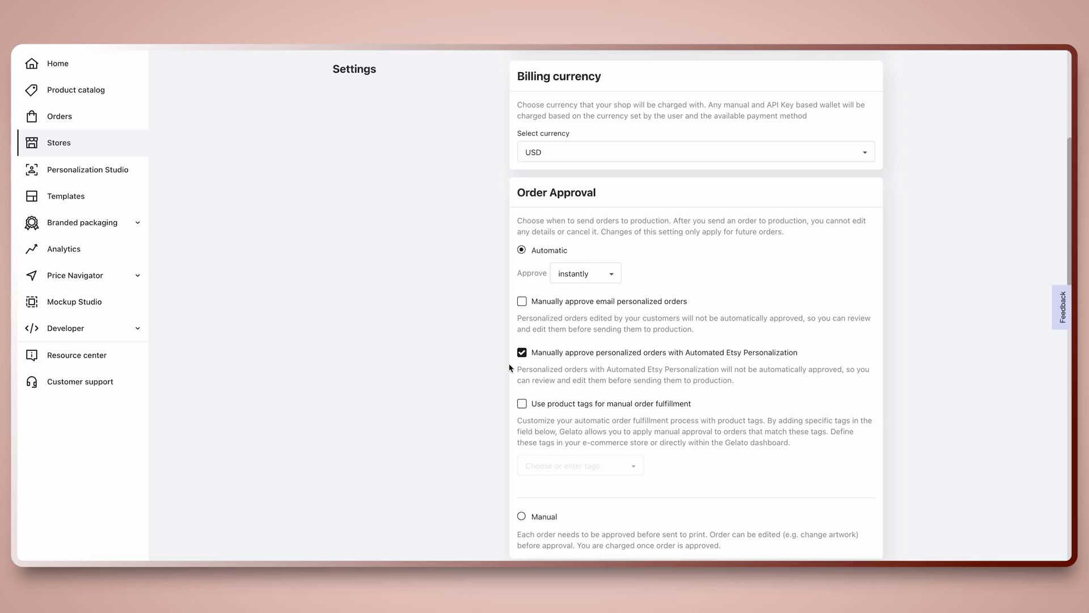
scroll(510, 368, "down", 15)
scroll(510, 368, "down", 5)
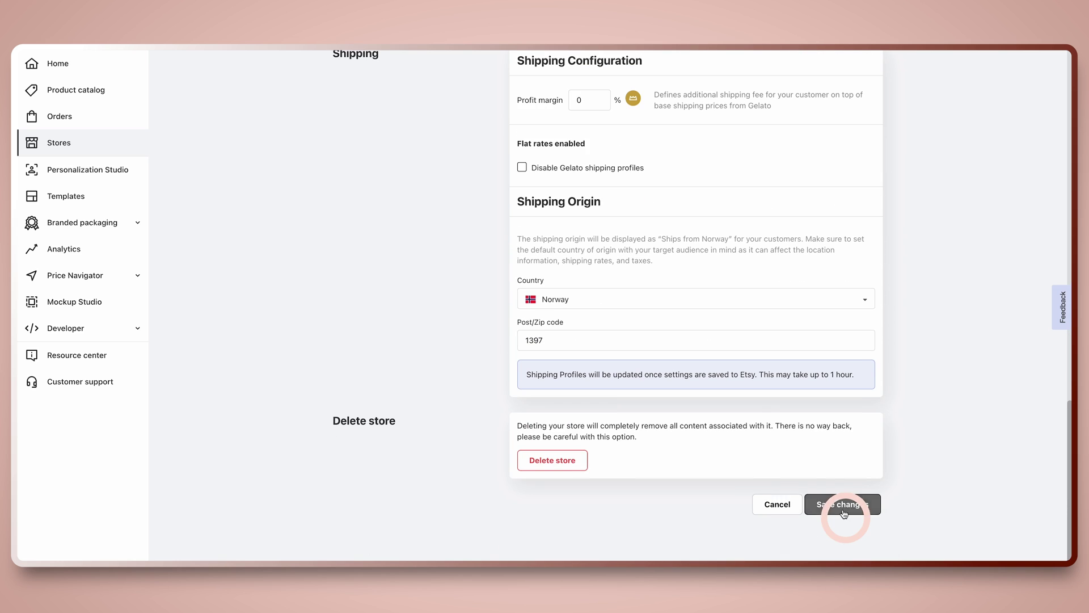